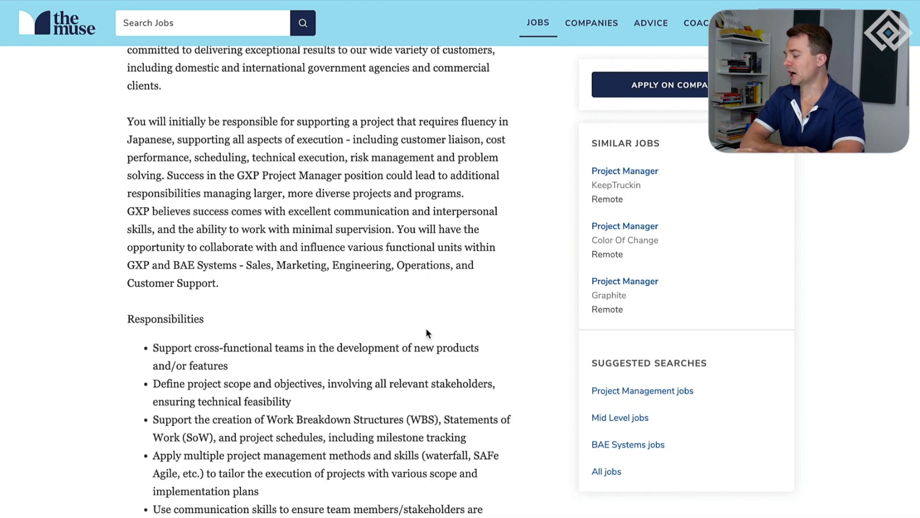
- Read the BAE Systems Project Manager - Hybrid posting from its company summary through the job description and responsibilities
{"action": "scroll", "coordinate": [427, 331], "scroll_direction": "up", "scroll_amount": 8}
{"action": "scroll", "coordinate": [426, 333], "scroll_direction": "up", "scroll_amount": 2}
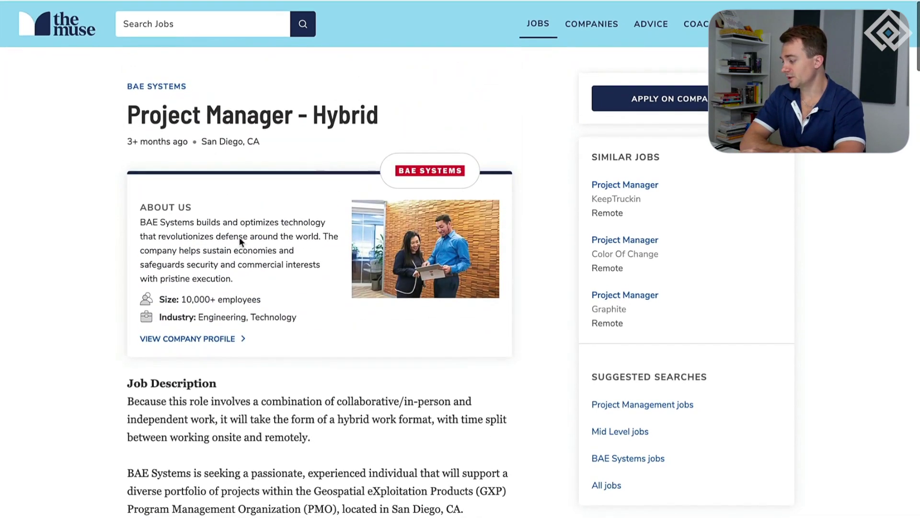
{"action": "left_click_drag", "start_coordinate": [139, 222], "coordinate": [190, 221]}
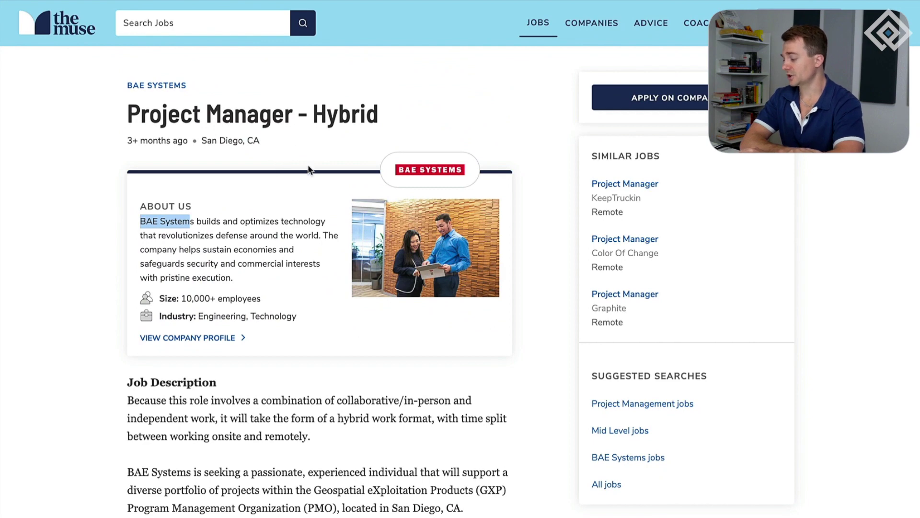
{"action": "scroll", "coordinate": [272, 263], "scroll_direction": "down", "scroll_amount": 2}
{"action": "scroll", "coordinate": [272, 263], "scroll_direction": "down", "scroll_amount": 2}
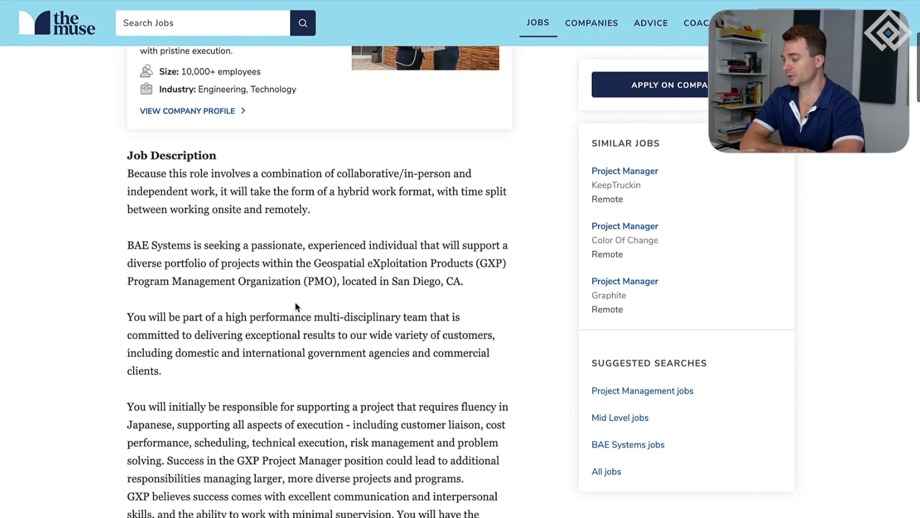
{"action": "scroll", "coordinate": [296, 306], "scroll_direction": "down", "scroll_amount": 2}
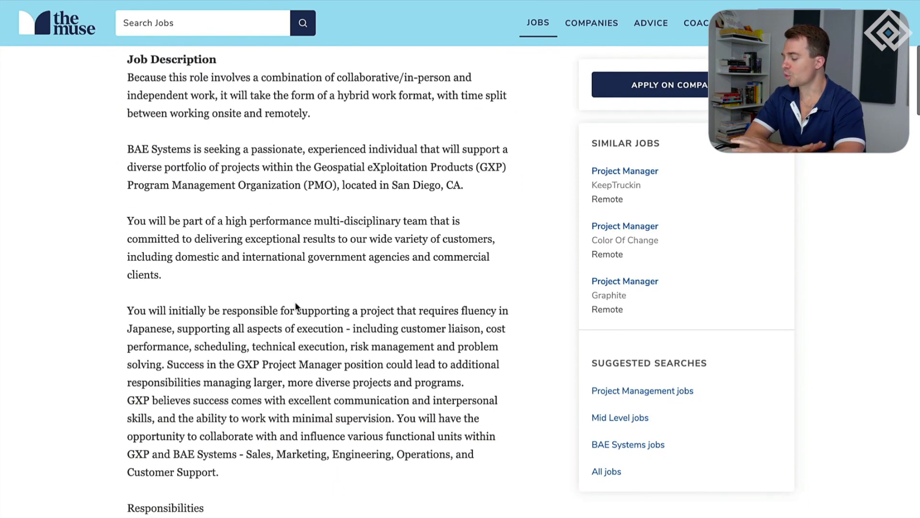
{"action": "scroll", "coordinate": [295, 301], "scroll_direction": "down", "scroll_amount": 1}
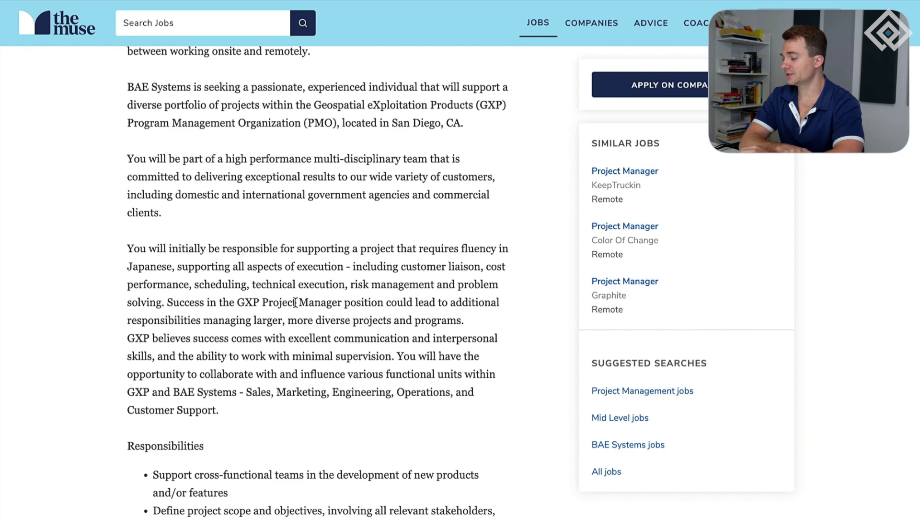
{"action": "scroll", "coordinate": [295, 302], "scroll_direction": "down", "scroll_amount": 5}
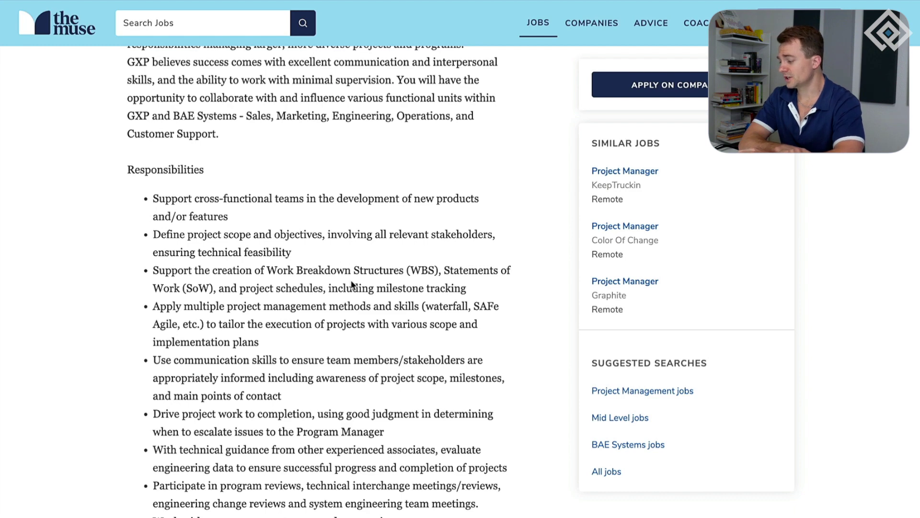
{"action": "scroll", "coordinate": [353, 284], "scroll_direction": "down", "scroll_amount": 2}
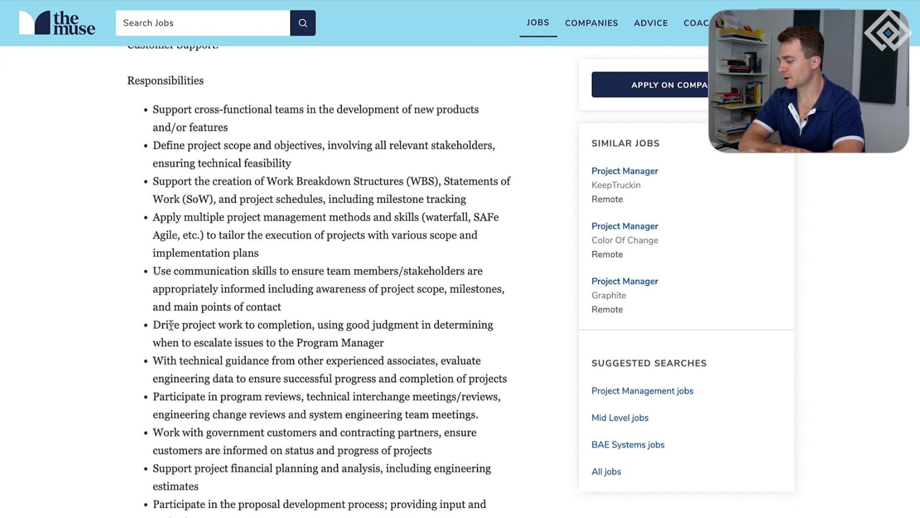
{"action": "left_click_drag", "start_coordinate": [180, 326], "coordinate": [152, 326]}
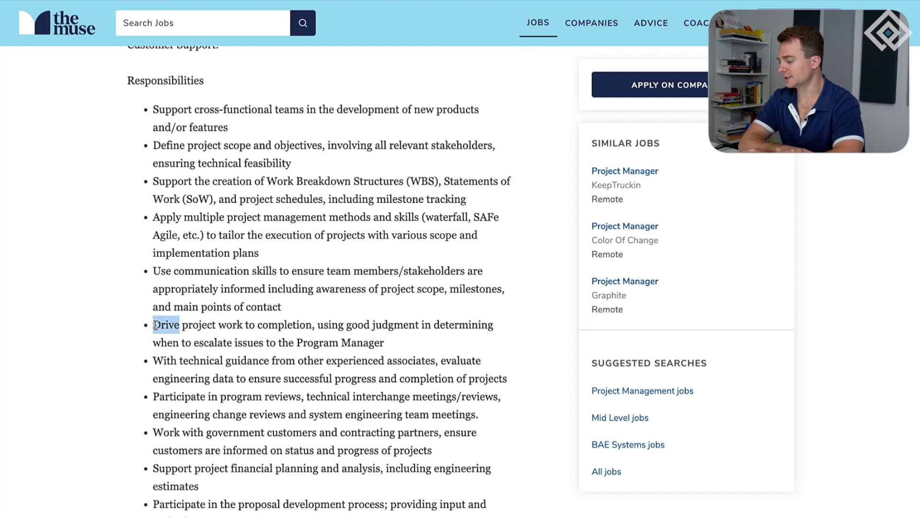
{"action": "left_click", "coordinate": [219, 366]}
{"action": "scroll", "coordinate": [220, 366], "scroll_direction": "down", "scroll_amount": 2}
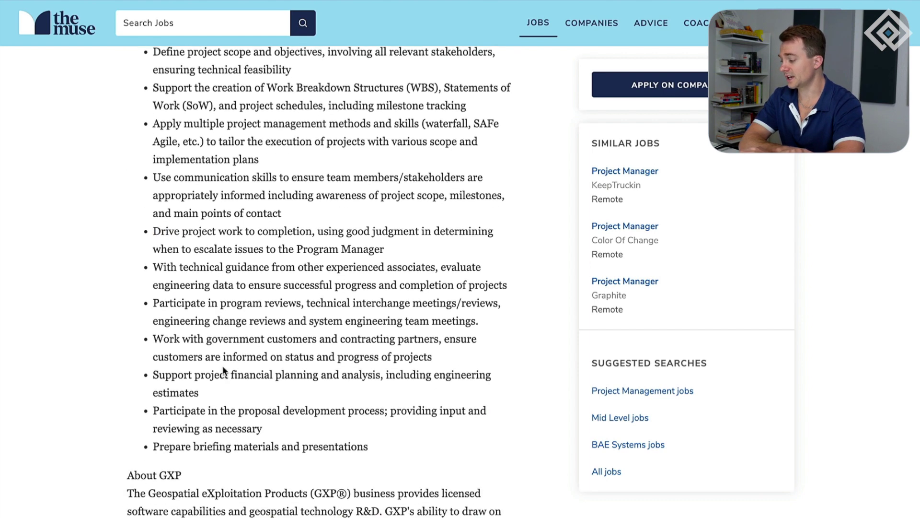
- Examine the posting's preferred skills, company background, and diversity, equity and inclusion commitment, and return to its beginning
{"action": "scroll", "coordinate": [229, 362], "scroll_direction": "down", "scroll_amount": 8}
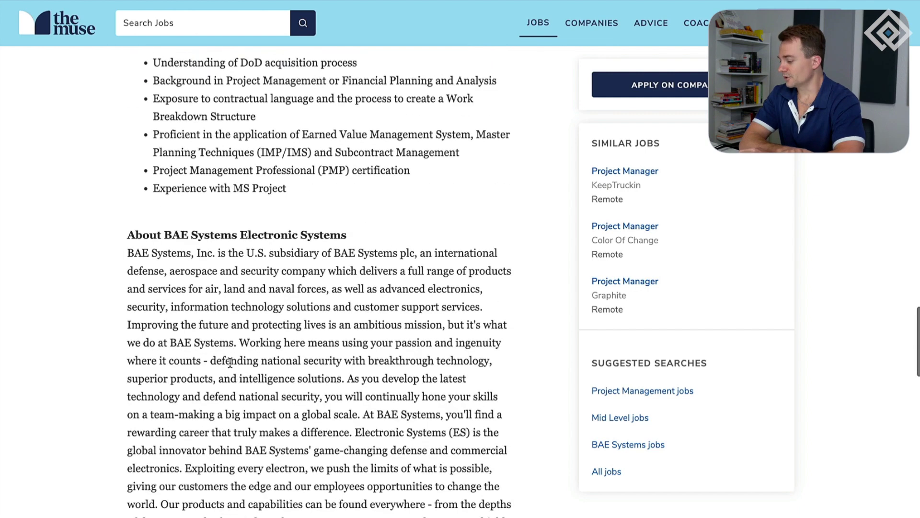
{"action": "scroll", "coordinate": [259, 277], "scroll_direction": "down", "scroll_amount": 2}
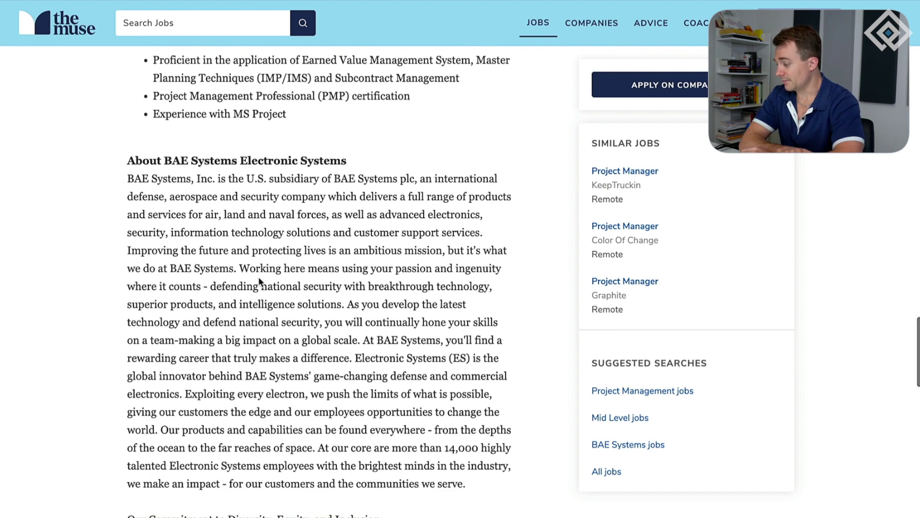
{"action": "scroll", "coordinate": [298, 357], "scroll_direction": "down", "scroll_amount": 3}
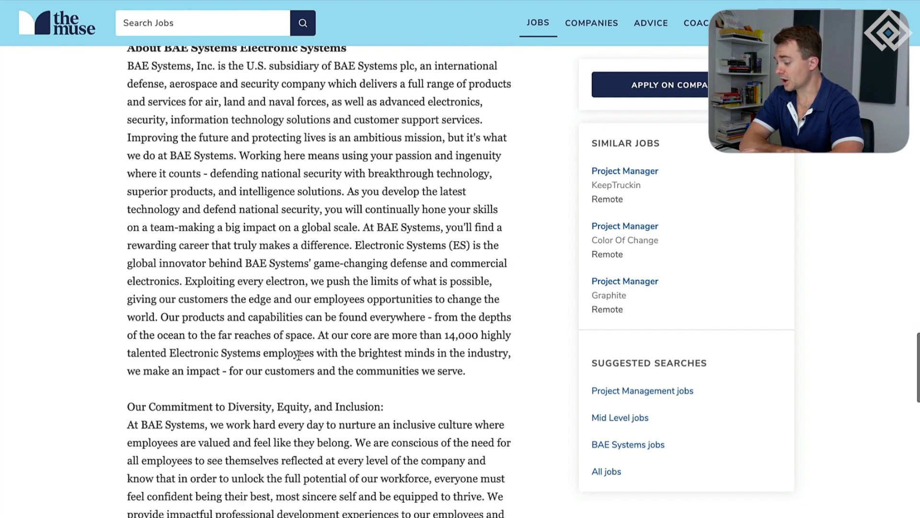
{"action": "scroll", "coordinate": [324, 418], "scroll_direction": "down", "scroll_amount": 4}
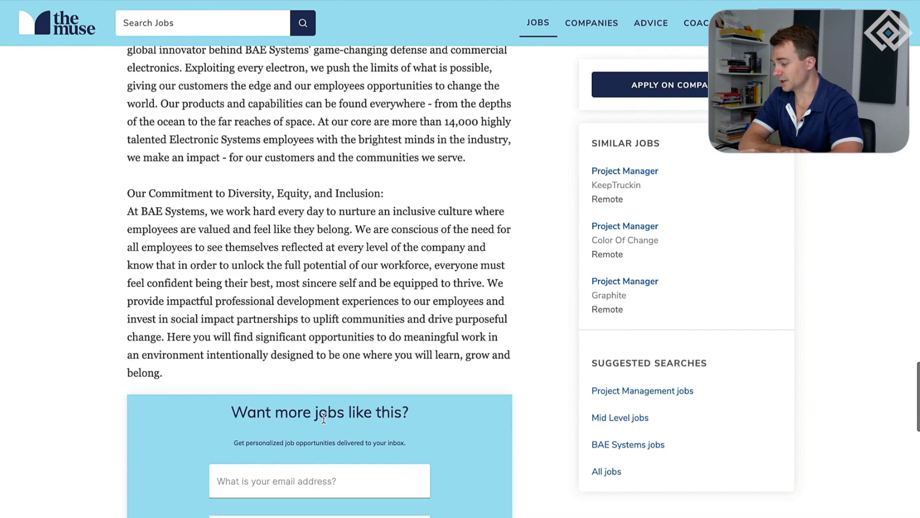
{"action": "scroll", "coordinate": [315, 274], "scroll_direction": "up", "scroll_amount": 5}
{"action": "scroll", "coordinate": [315, 271], "scroll_direction": "up", "scroll_amount": 3}
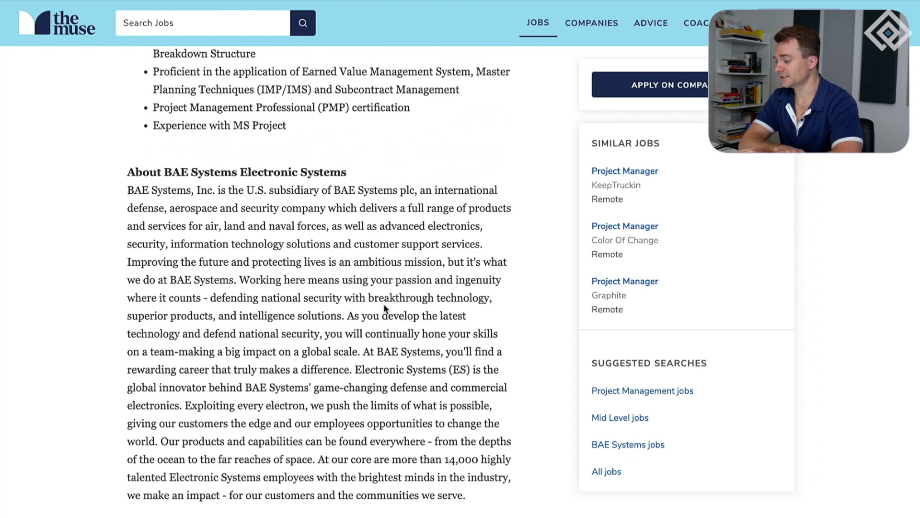
{"action": "scroll", "coordinate": [383, 303], "scroll_direction": "up", "scroll_amount": 1}
{"action": "scroll", "coordinate": [384, 304], "scroll_direction": "down", "scroll_amount": 4}
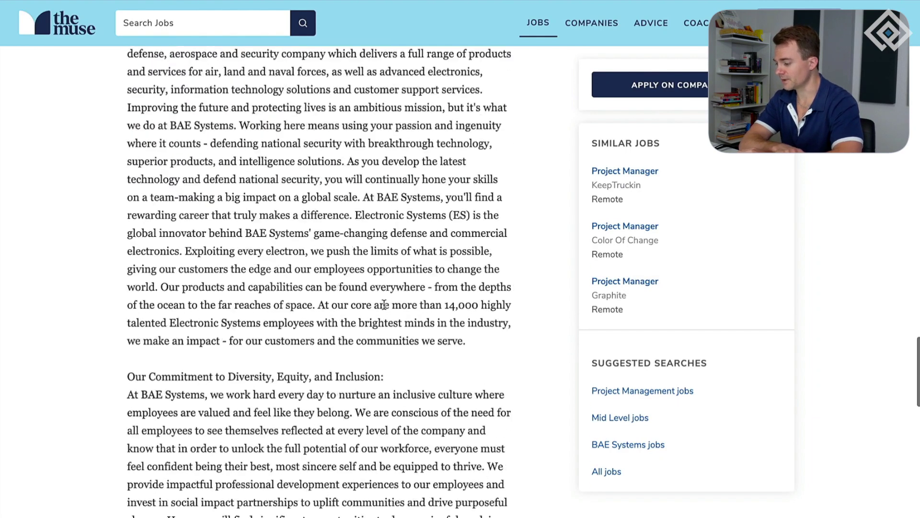
{"action": "left_click_drag", "start_coordinate": [413, 381], "coordinate": [245, 376]}
{"action": "scroll", "coordinate": [244, 374], "scroll_direction": "up", "scroll_amount": 20}
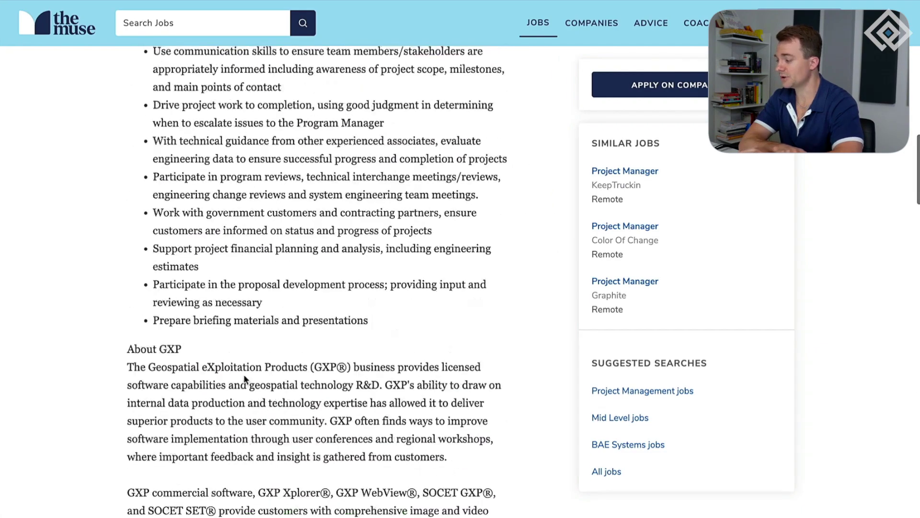
{"action": "scroll", "coordinate": [244, 374], "scroll_direction": "up", "scroll_amount": 13}
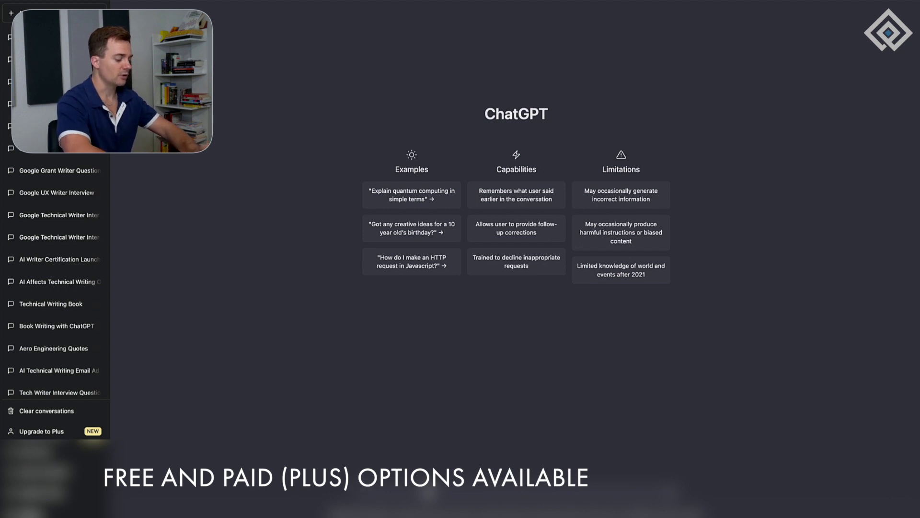
{"action": "type", "text": "cription"}
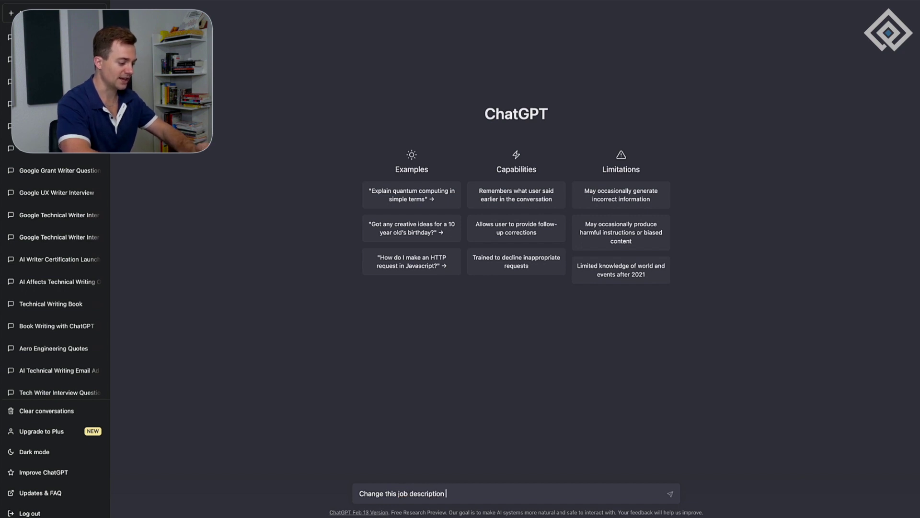
{"action": "type", "text": "https://www.themuse.com/jobs/baesystems/project-manager-hybrid"}
{"action": "type", "text": "to ma"}
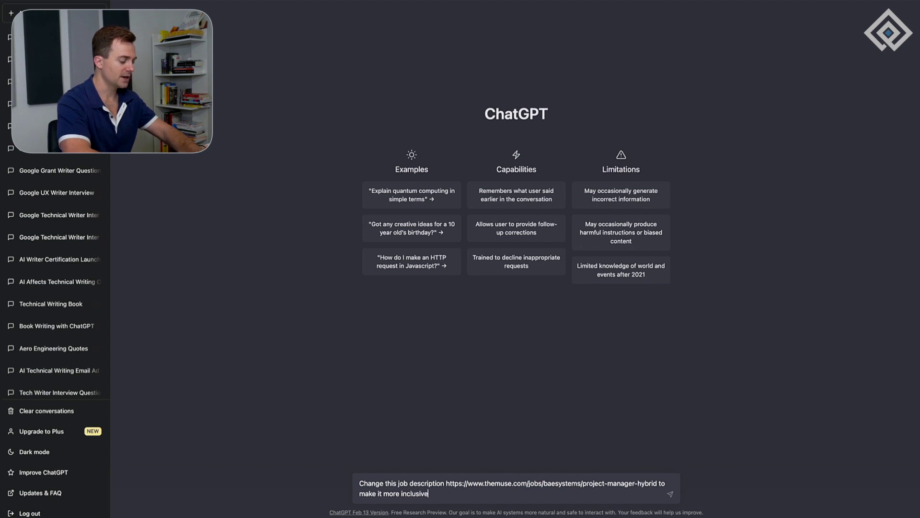
{"action": "key", "text": "Return"}
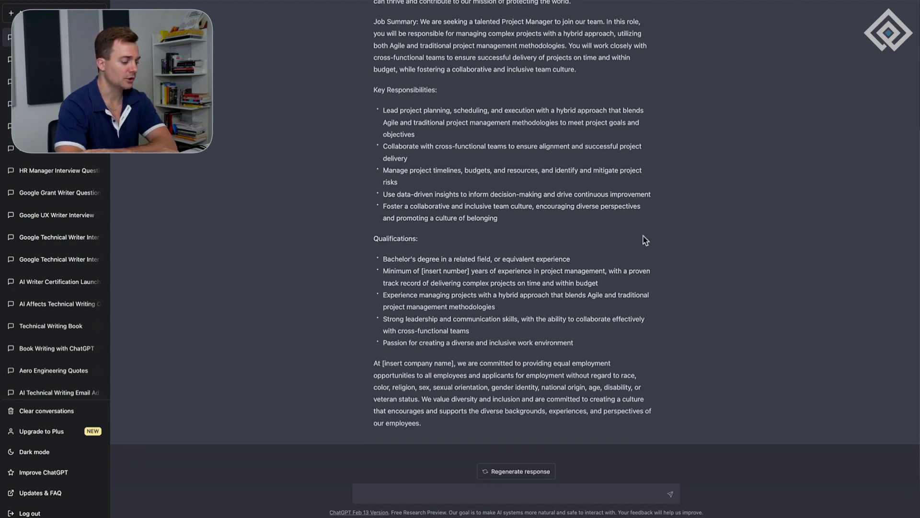
- Copy the full text of the submitted prompt into a new message
{"action": "scroll", "coordinate": [645, 240], "scroll_direction": "up", "scroll_amount": 4}
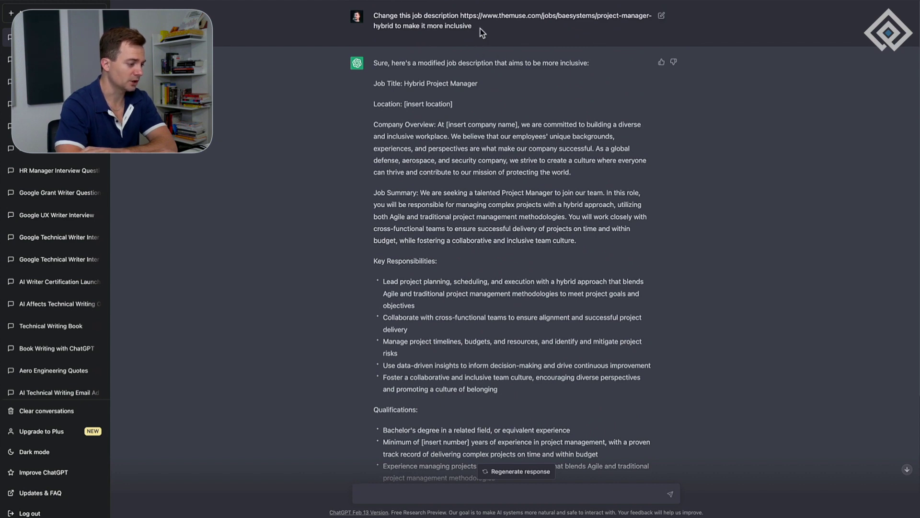
{"action": "left_click_drag", "start_coordinate": [472, 26], "coordinate": [373, 15]}
{"action": "key", "text": "ctrl+c"}
{"action": "scroll", "coordinate": [539, 260], "scroll_direction": "down", "scroll_amount": 4}
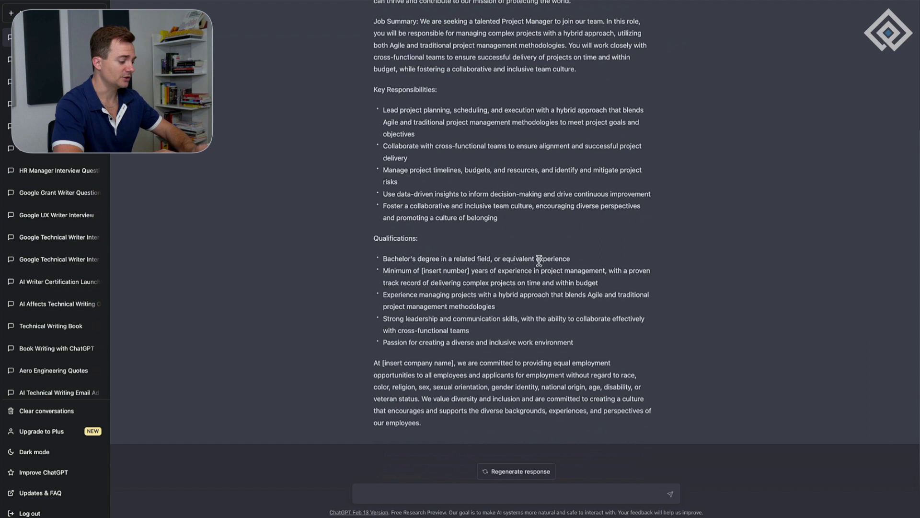
{"action": "left_click", "coordinate": [386, 493]}
{"action": "key", "text": "ctrl+v"}
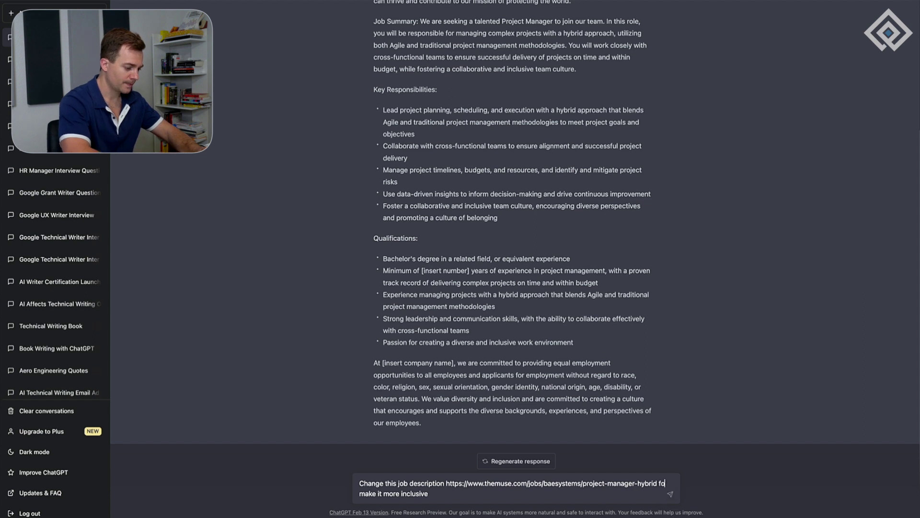
- In the copied prompt, replace the "to" after the link with "for a project manager position BAE Systems"
{"action": "type", "text": "BAE"}
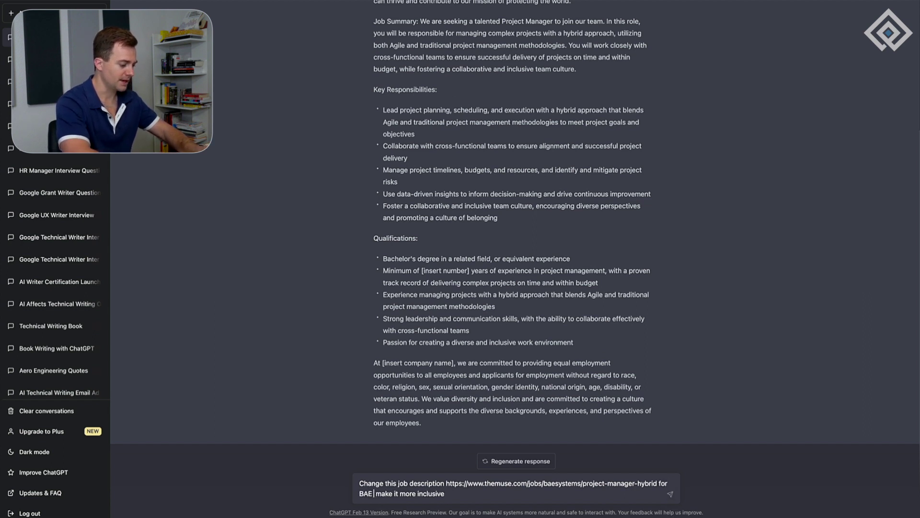
{"action": "type", "text": " Systems"}
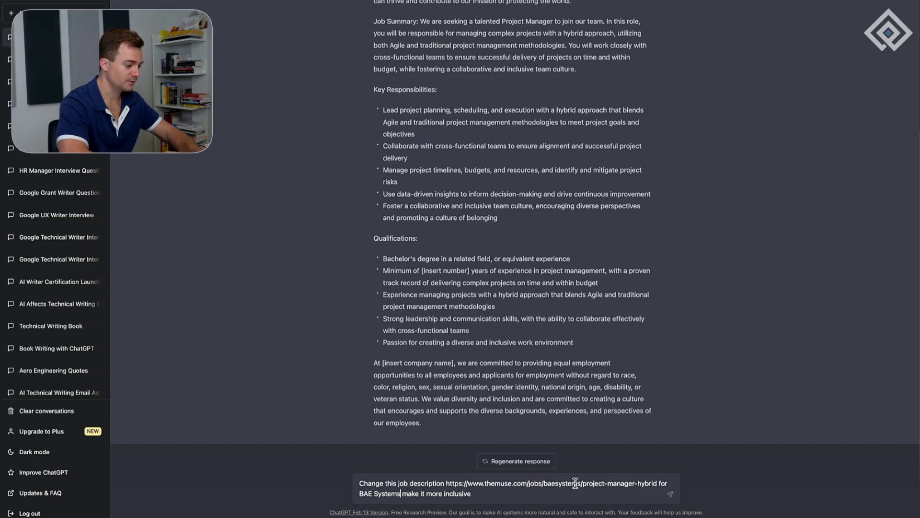
{"action": "left_click", "coordinate": [360, 492]}
{"action": "type", "text": "a proj"}
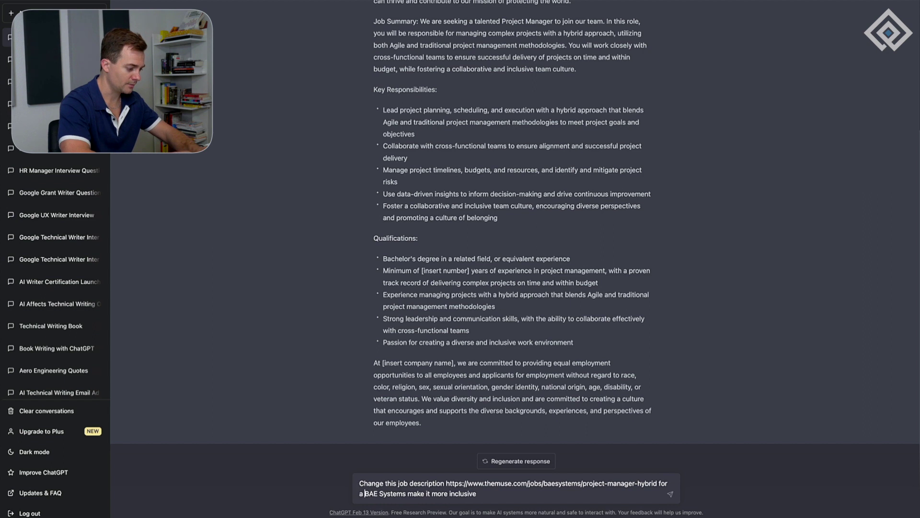
{"action": "type", "text": "e"}
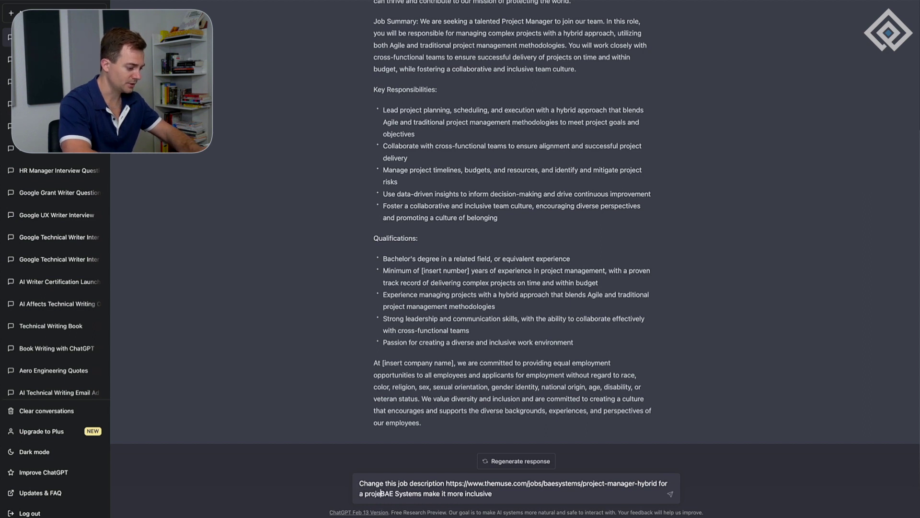
{"action": "type", "text": "ct manager position BAE Systems make it more inclusive"}
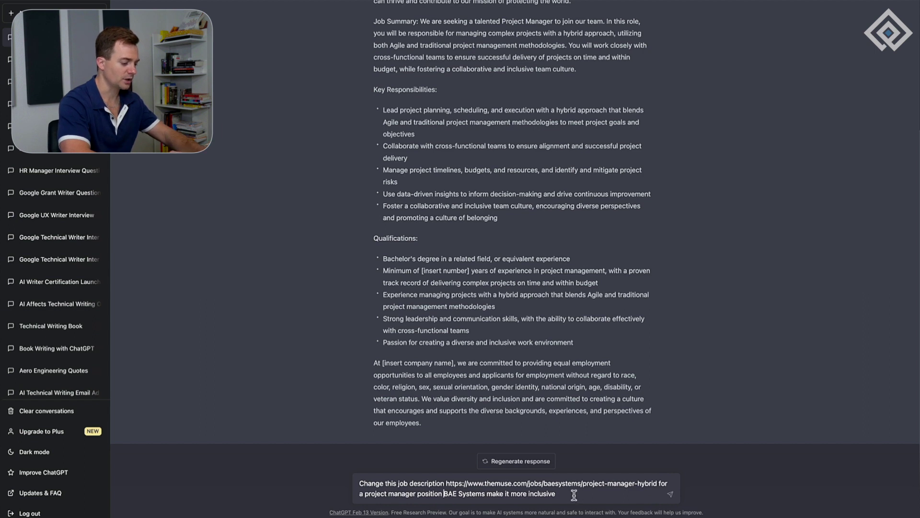
- Add ", succinct, and engaging" to the end of the revised prompt and submit it
{"action": "type", "text": ", suc"}
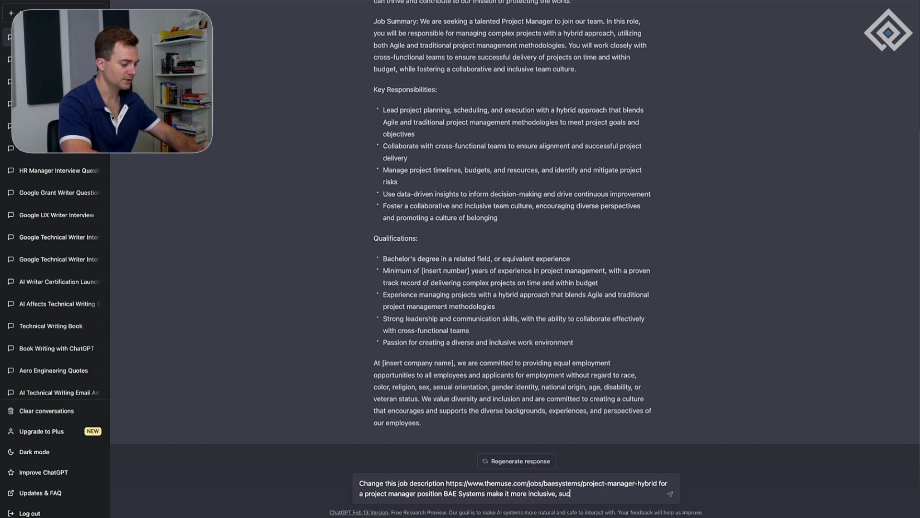
{"action": "type", "text": "cinct, and engaging"}
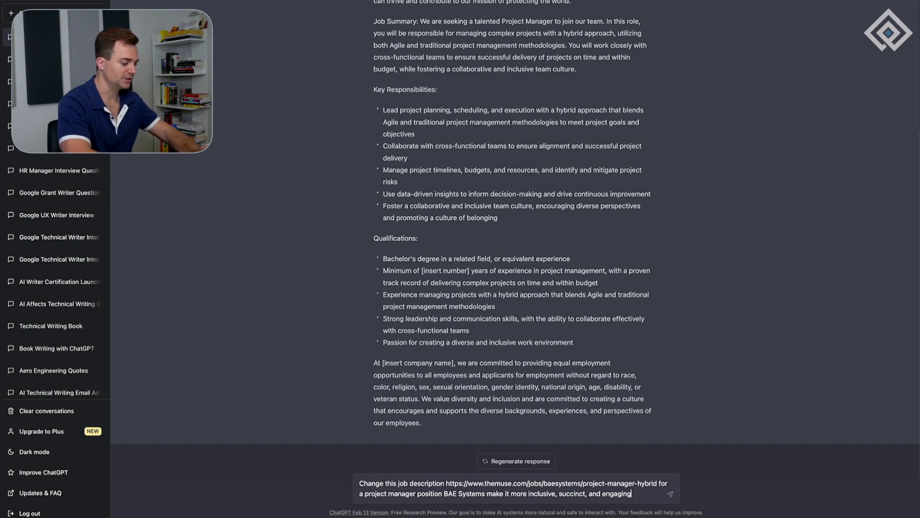
{"action": "key", "text": "Return"}
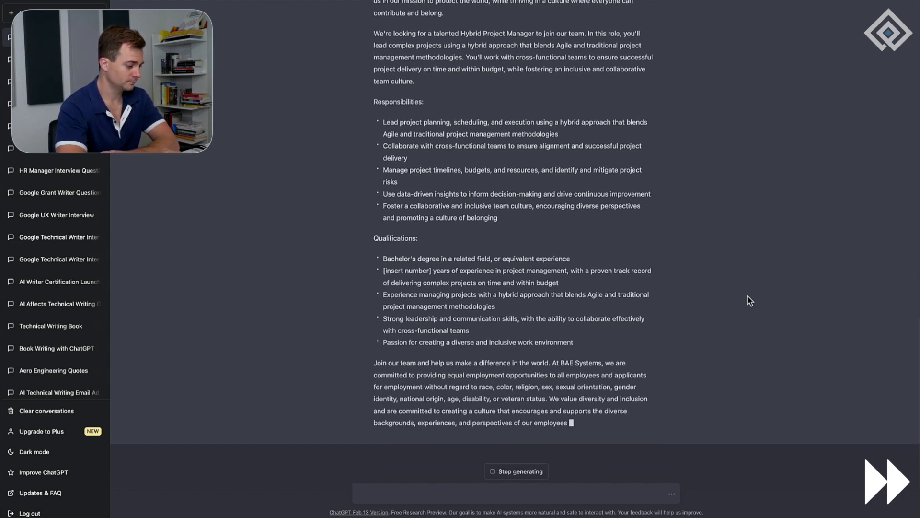
- Review the rewritten job description and compare it with the original posting on The Muse, down to the preferred skills
{"action": "scroll", "coordinate": [748, 296], "scroll_direction": "up", "scroll_amount": 4}
{"action": "scroll", "coordinate": [747, 296], "scroll_direction": "down", "scroll_amount": 3}
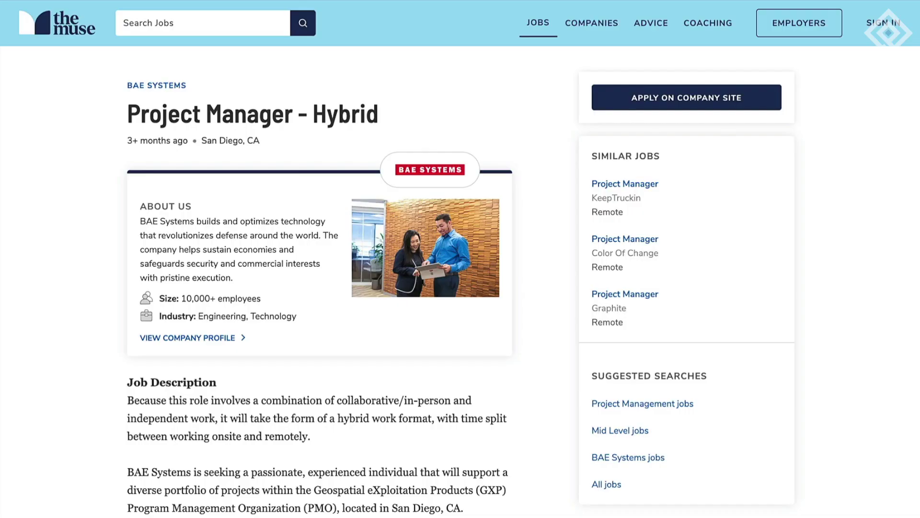
{"action": "scroll", "coordinate": [504, 242], "scroll_direction": "down", "scroll_amount": 18}
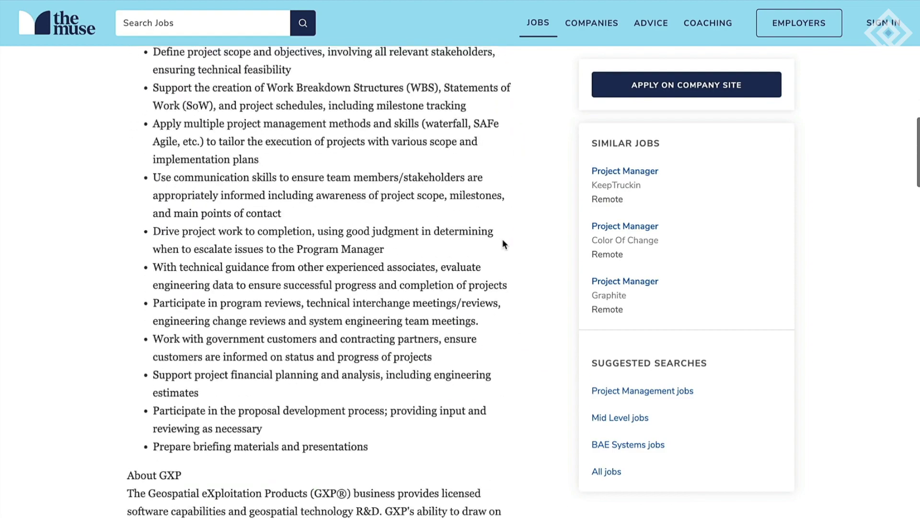
{"action": "scroll", "coordinate": [504, 244], "scroll_direction": "down", "scroll_amount": 10}
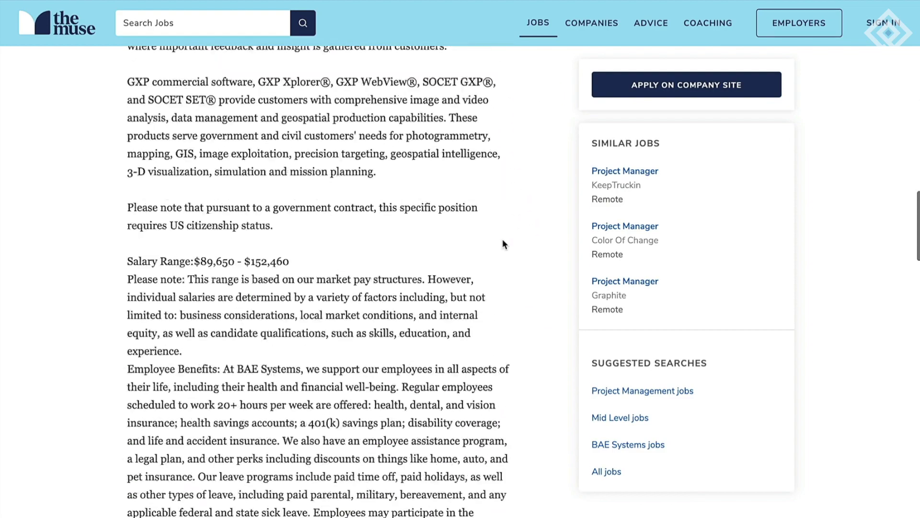
{"action": "scroll", "coordinate": [503, 242], "scroll_direction": "down", "scroll_amount": 10}
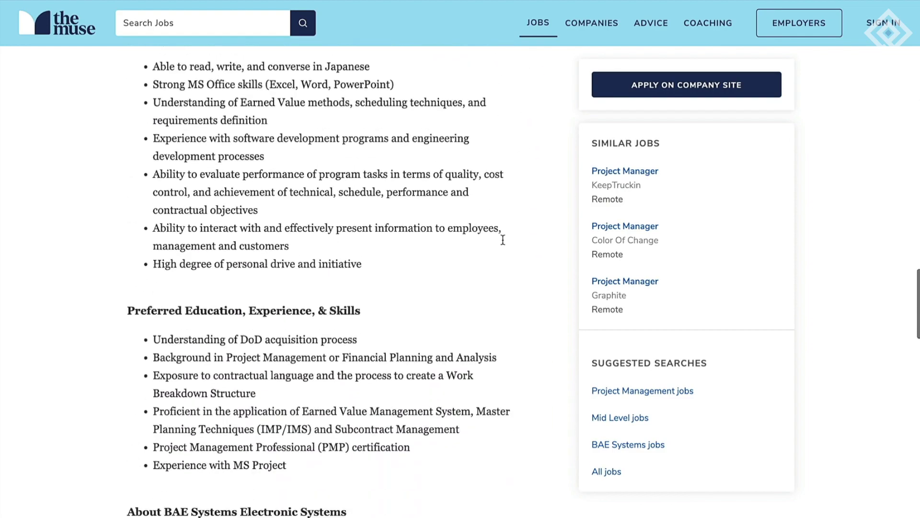
- Review the responsibilities, qualifications and closing equal-opportunity statement in the rewritten BAE Systems job description
{"action": "scroll", "coordinate": [503, 244], "scroll_direction": "up", "scroll_amount": 1}
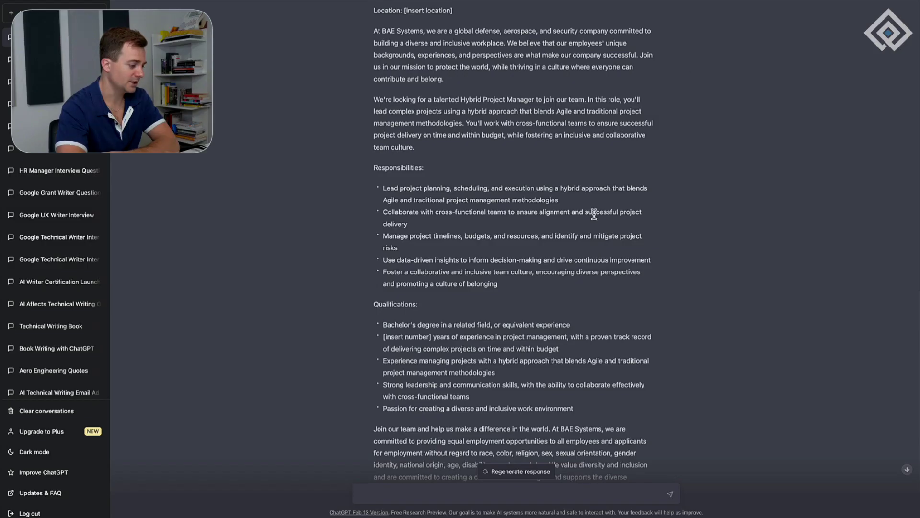
{"action": "scroll", "coordinate": [594, 215], "scroll_direction": "down", "scroll_amount": 3}
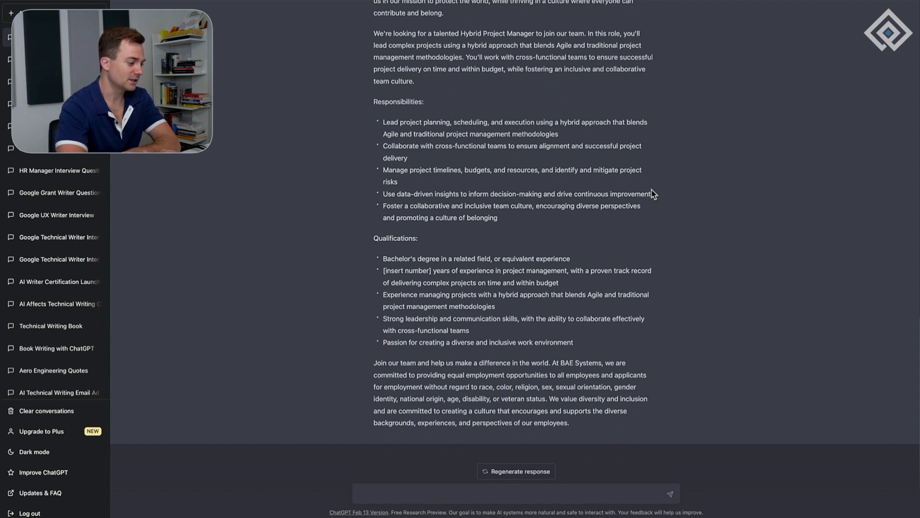
{"action": "scroll", "coordinate": [654, 194], "scroll_direction": "up", "scroll_amount": 1}
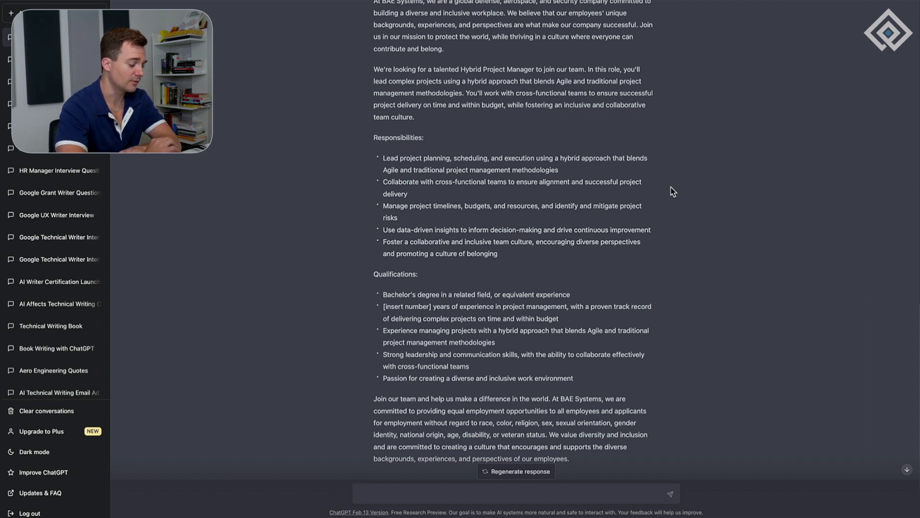
{"action": "scroll", "coordinate": [673, 192], "scroll_direction": "down", "scroll_amount": 1}
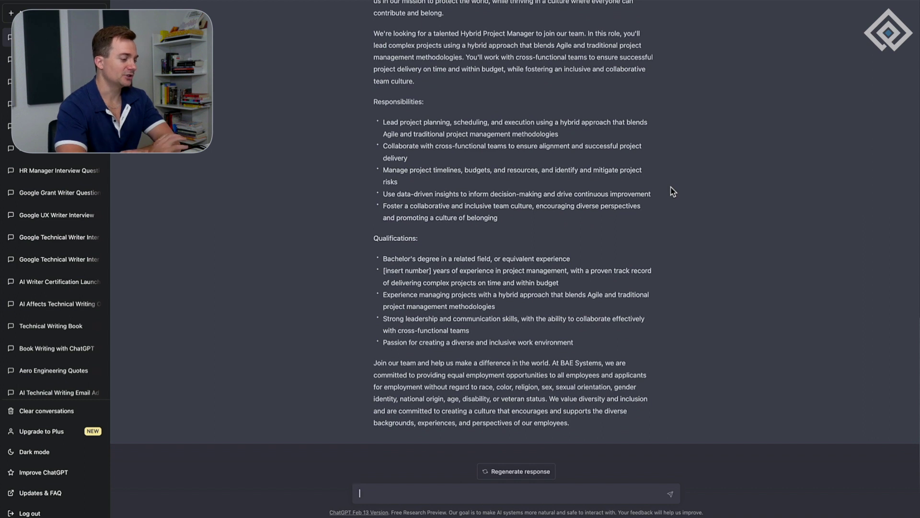
{"action": "scroll", "coordinate": [531, 220], "scroll_direction": "up", "scroll_amount": 1}
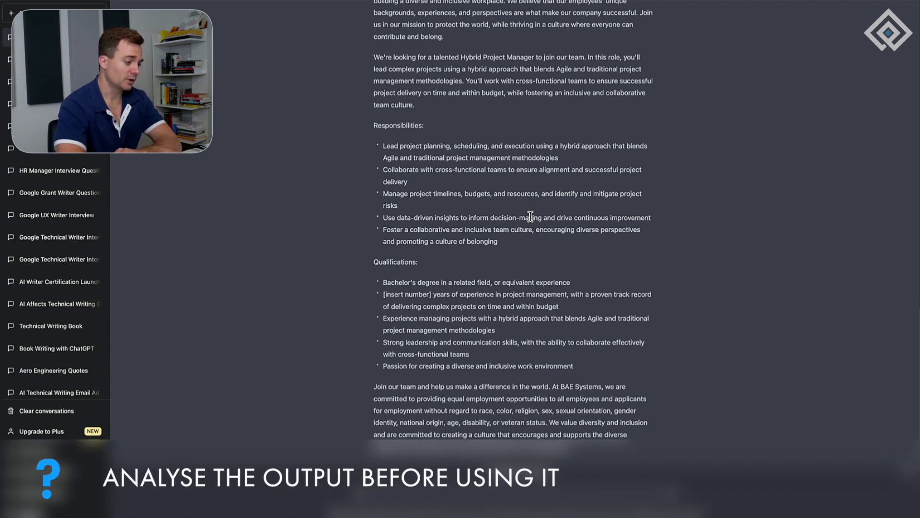
- Copy the full text of the last submitted job description prompt into a new message
{"action": "scroll", "coordinate": [530, 216], "scroll_direction": "up", "scroll_amount": 10}
{"action": "left_click_drag", "start_coordinate": [448, 148], "coordinate": [379, 114]}
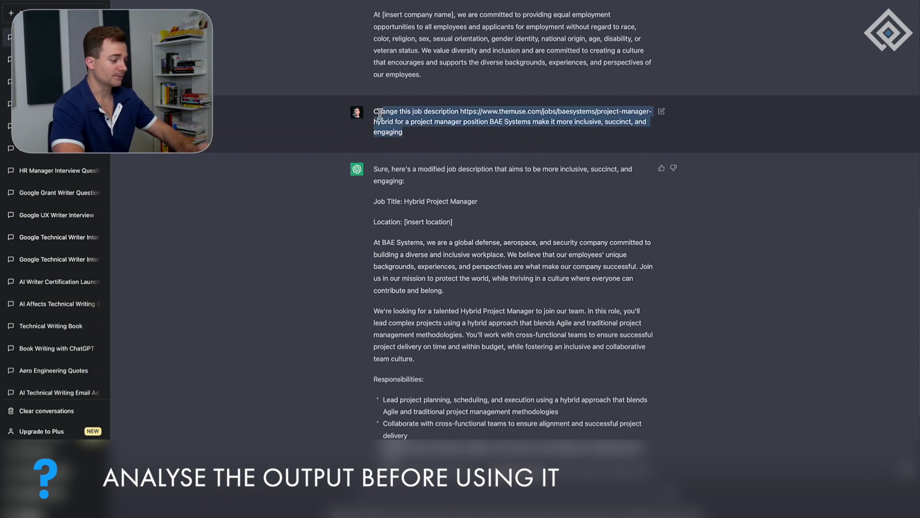
{"action": "scroll", "coordinate": [464, 303], "scroll_direction": "down", "scroll_amount": 11}
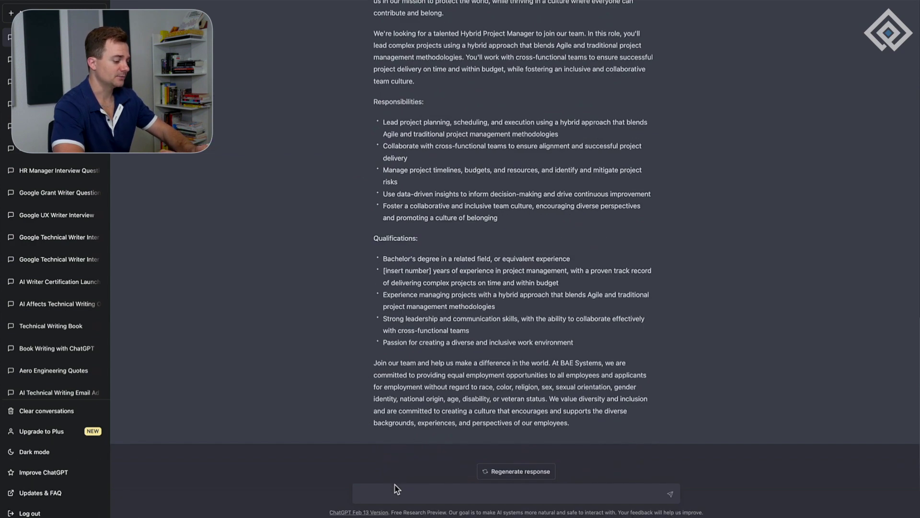
{"action": "type", "text": "Change this job description https://www.themuse.com/jobs/baesystems/project-manager-hybrid for a project manager position BAE Systems make it more inclusive, succinct, and engaging"}
- Replace the wording before the link in the new message with "Please provide line edit recommendation for this job description"
{"action": "type", "text": "Please p"}
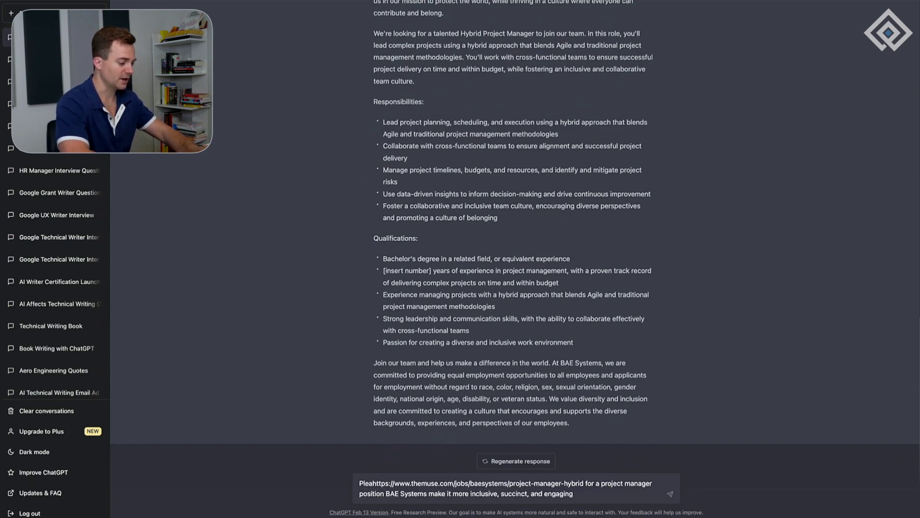
{"action": "type", "text": "rovide line edi"}
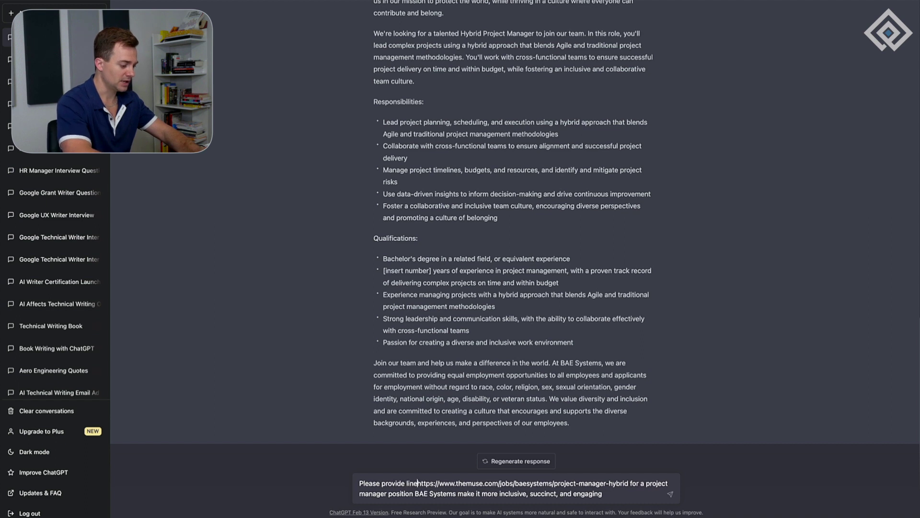
{"action": "type", "text": "ts"}
{"action": "key", "text": "BackSpace"}
{"action": "key", "text": "BackSpace"}
{"action": "type", "text": "recommendati"}
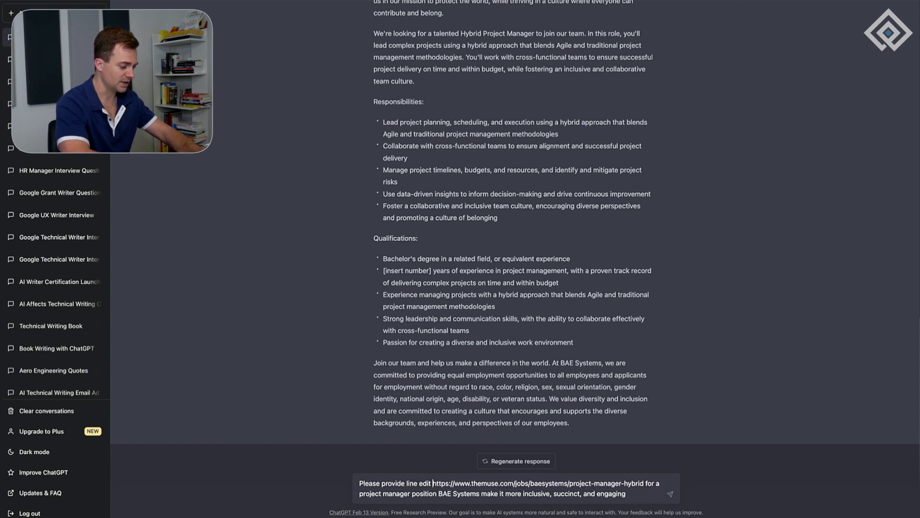
{"action": "type", "text": "on for thi"}
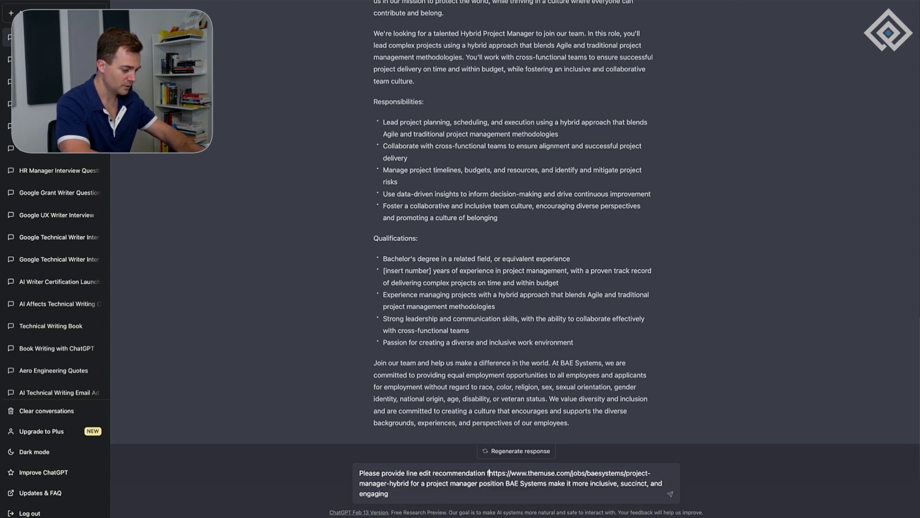
{"action": "type", "text": "s job desc"}
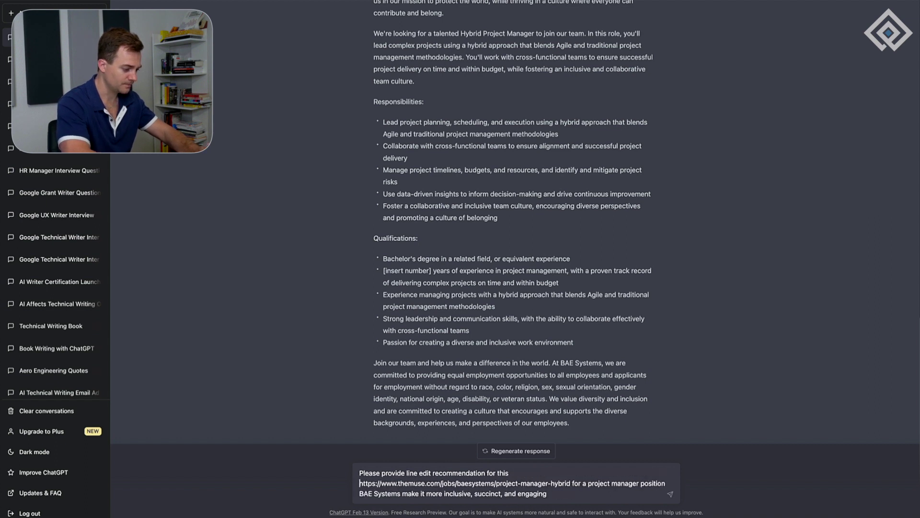
{"action": "type", "text": "ription"}
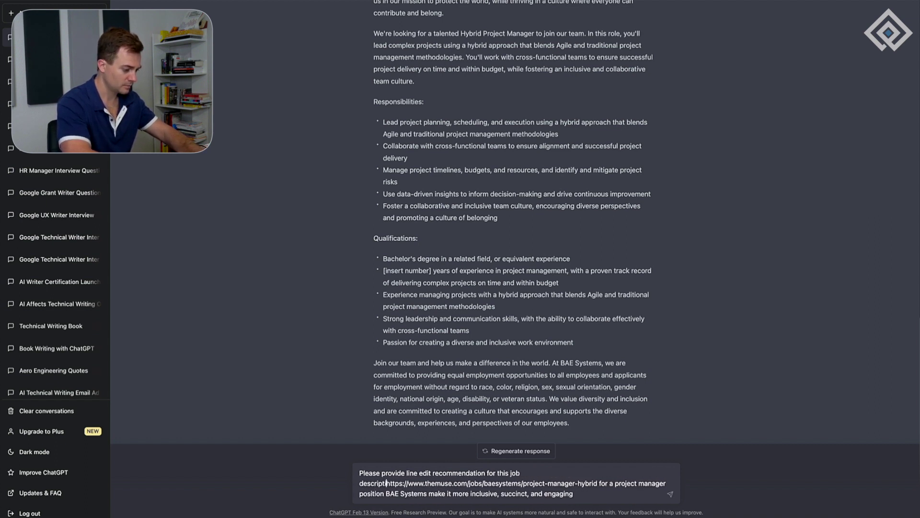
- Replace everything after the link with "to make it more inclusive" and submit the prompt
{"action": "left_click_drag", "start_coordinate": [574, 485], "coordinate": [549, 494]}
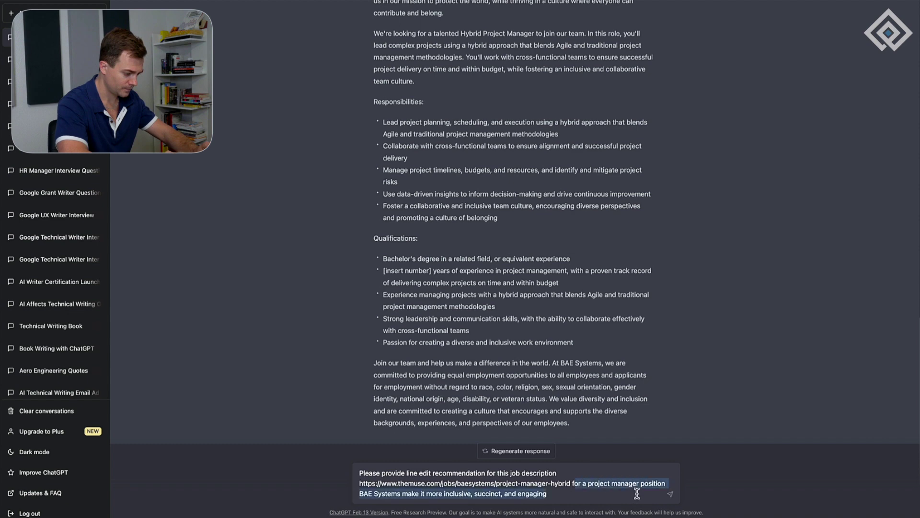
{"action": "type", "text": "to make"}
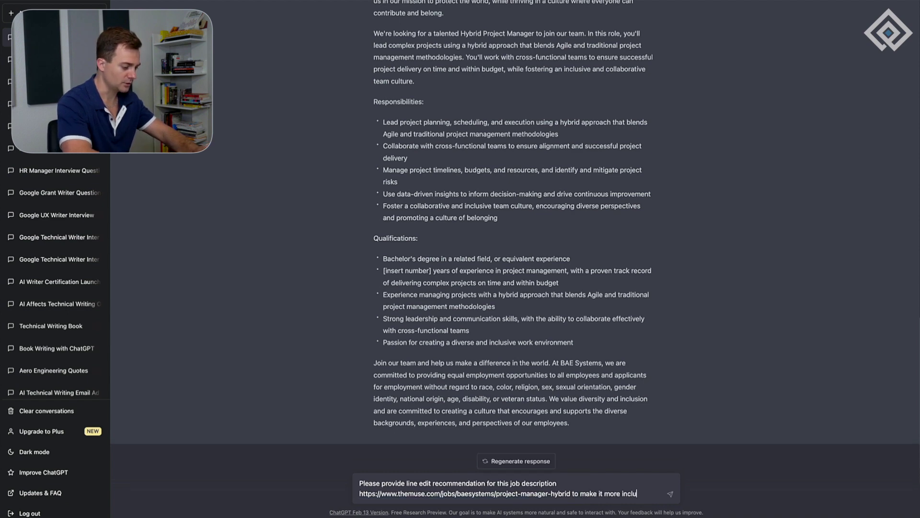
{"action": "key", "text": "Return"}
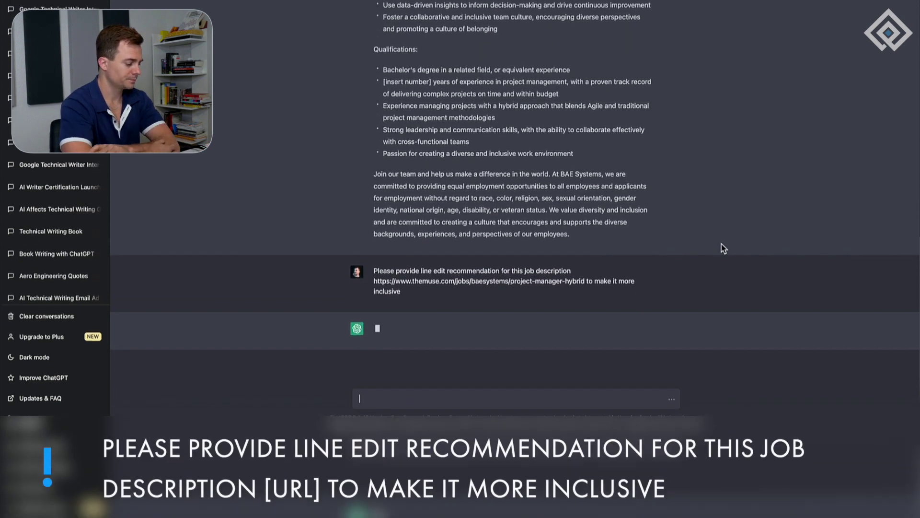